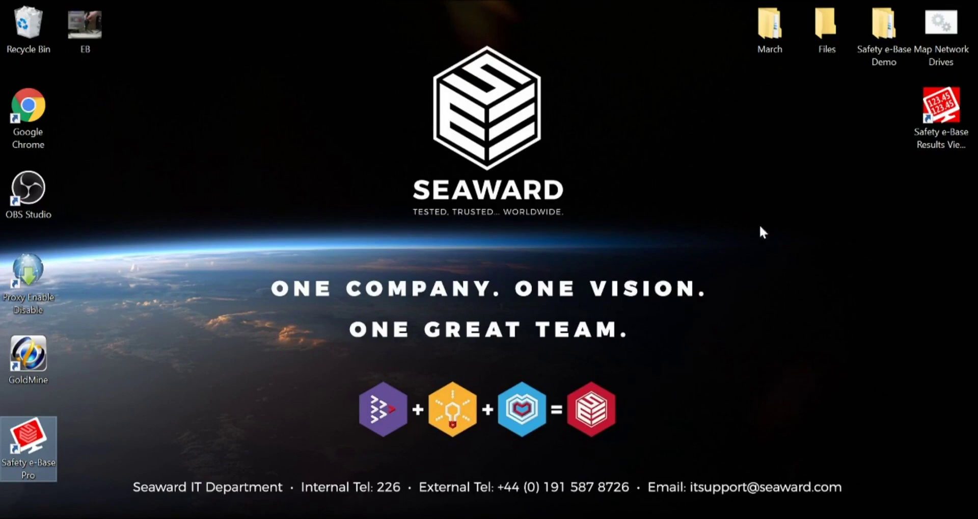
Launch Safety e-Base Pro from its desktop icon.
double_click(38, 444)
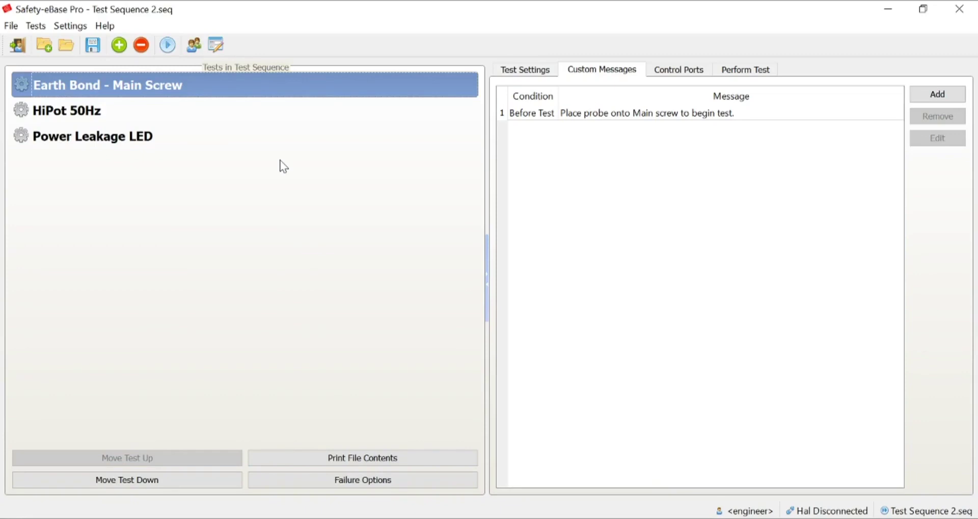
Create a new operator account in Settings > Operators with its own user name and password.
left_click(71, 25)
left_click(93, 44)
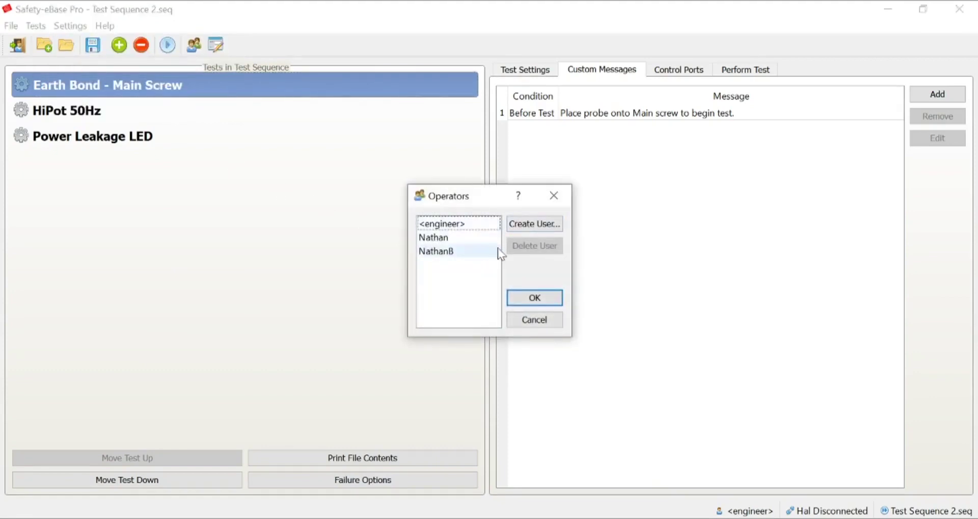
left_click(522, 230)
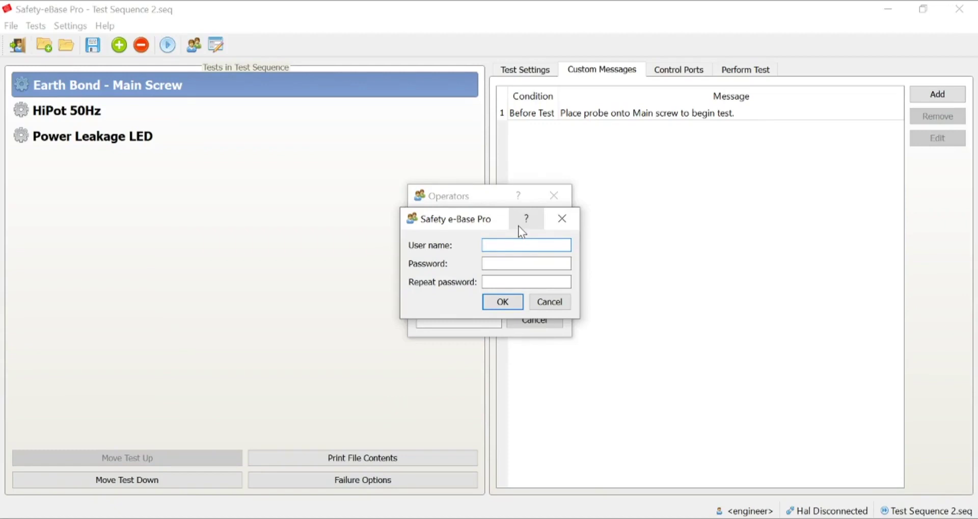
type("Nathan1")
key("Tab")
type("a")
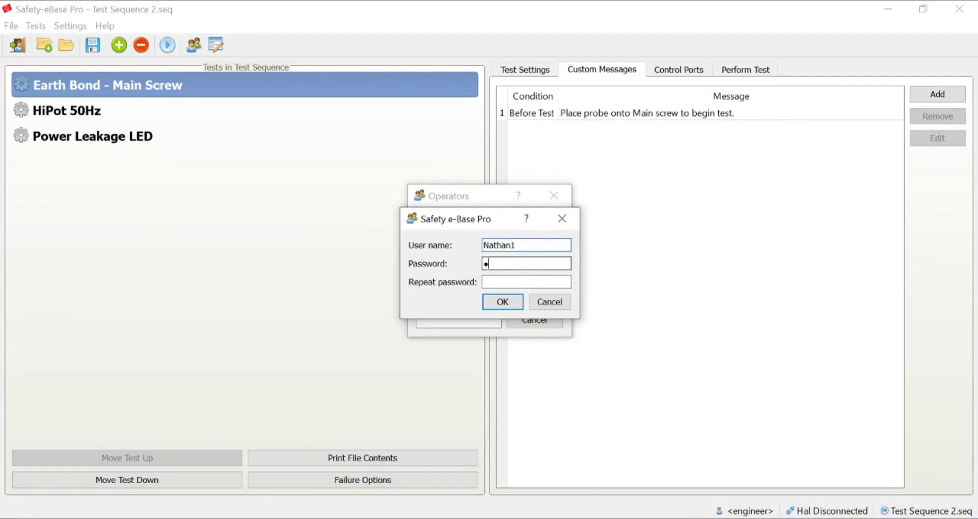
type("aaa")
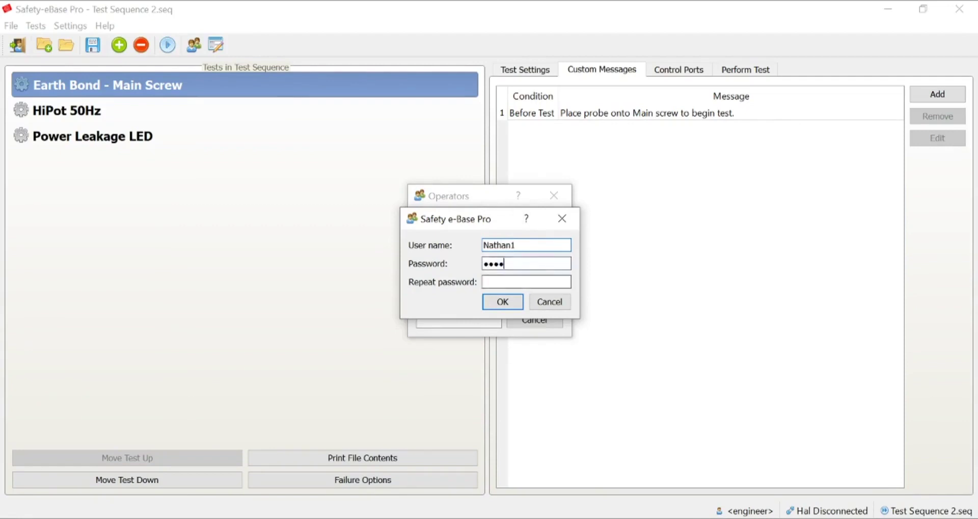
key("Tab")
type("aaaa")
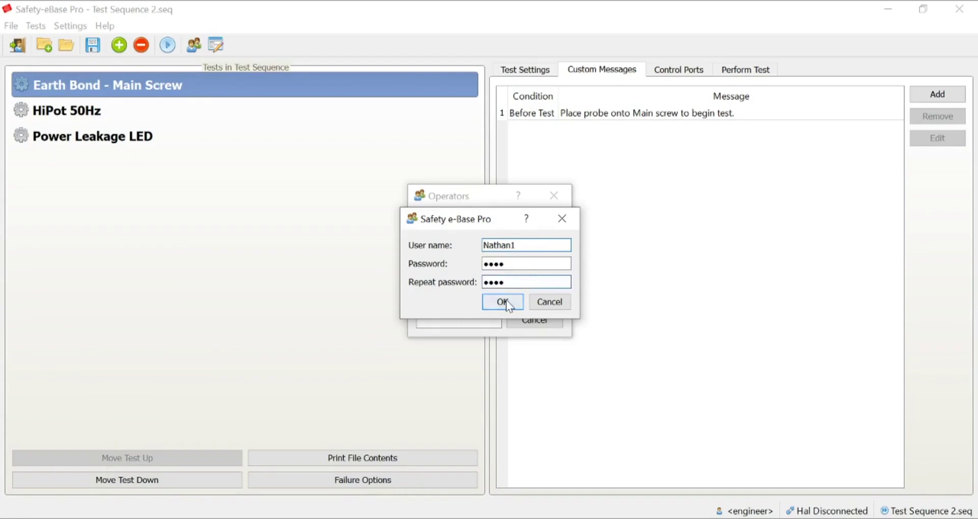
left_click(502, 302)
left_click(515, 300)
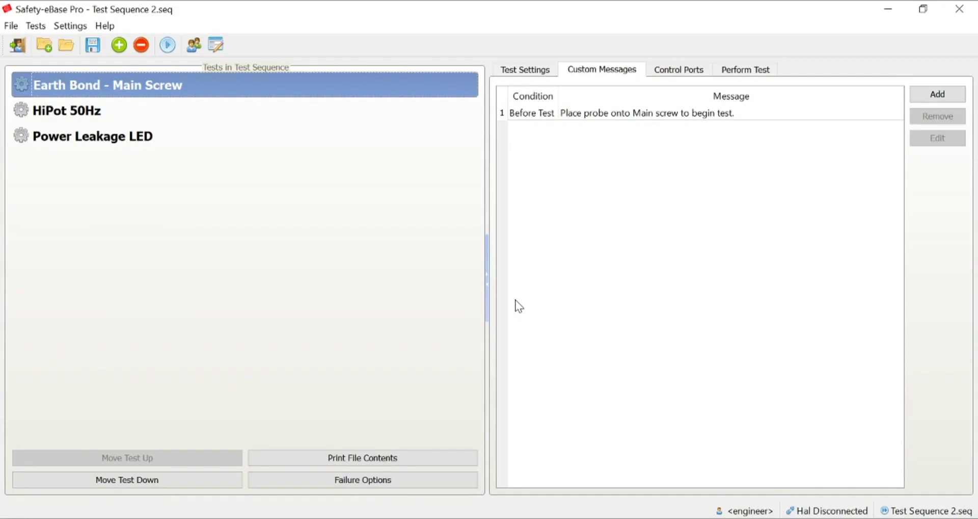
Open Sequence Settings, enlarge the dialog, and keep Part Number and Serial Number as the appliance fields.
left_click(69, 25)
left_click(93, 76)
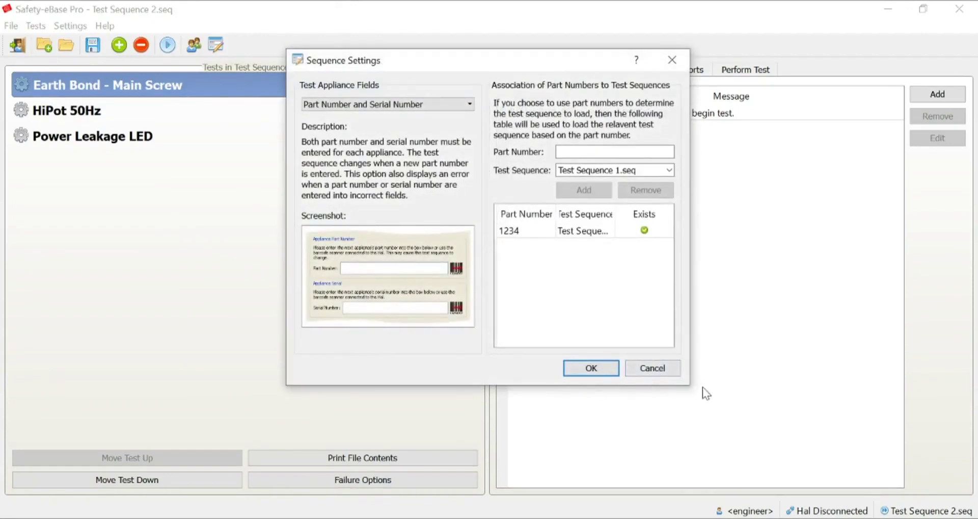
left_click_drag(688, 384, 859, 448)
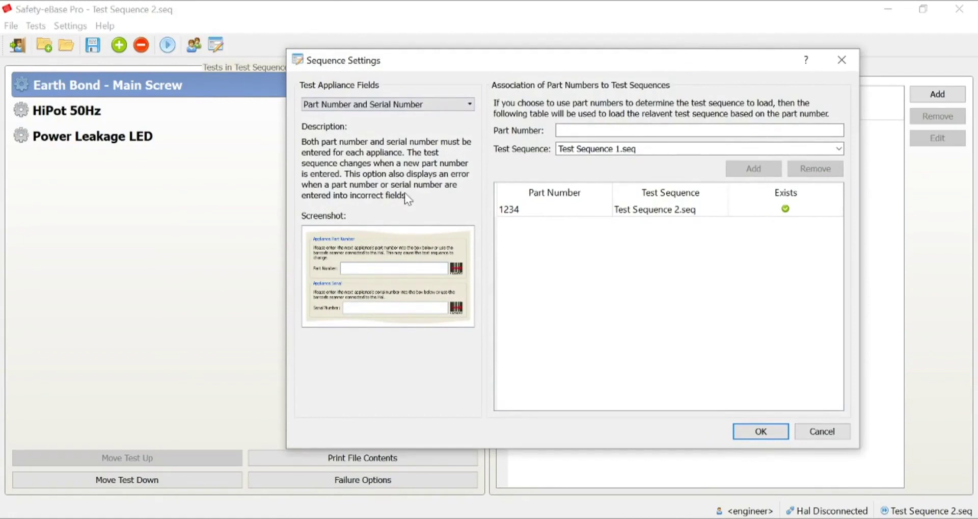
left_click(472, 105)
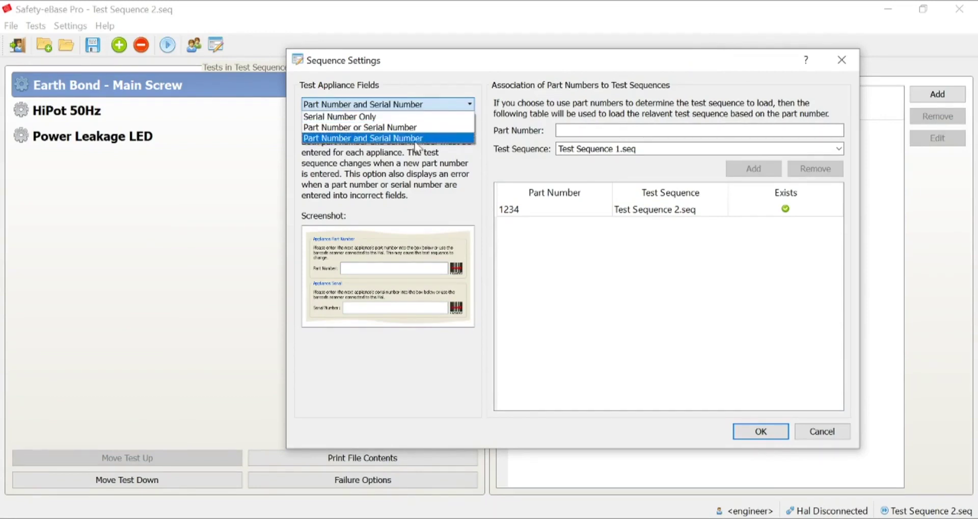
left_click(415, 138)
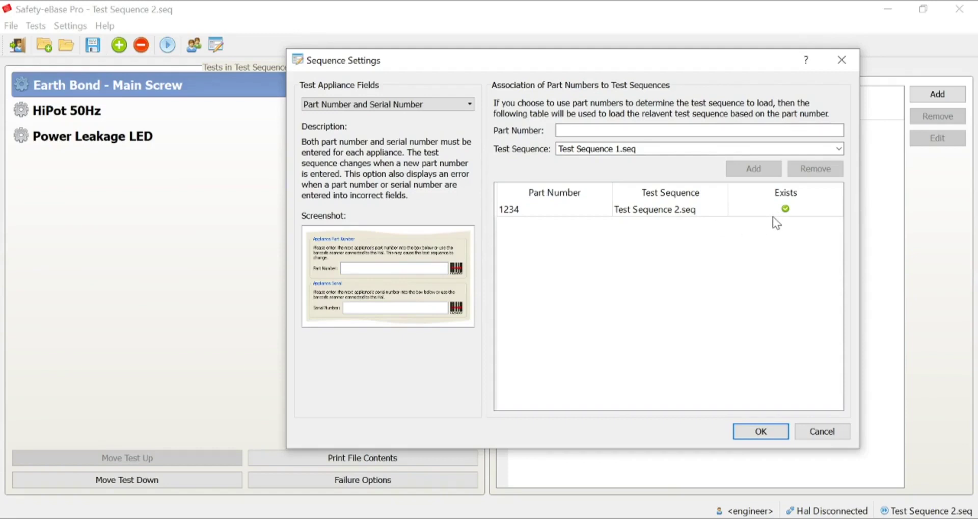
Map part number abcd to Test Sequence 1.seq, apply the settings, and bring up Failure Options.
left_click(627, 130)
type("abcd")
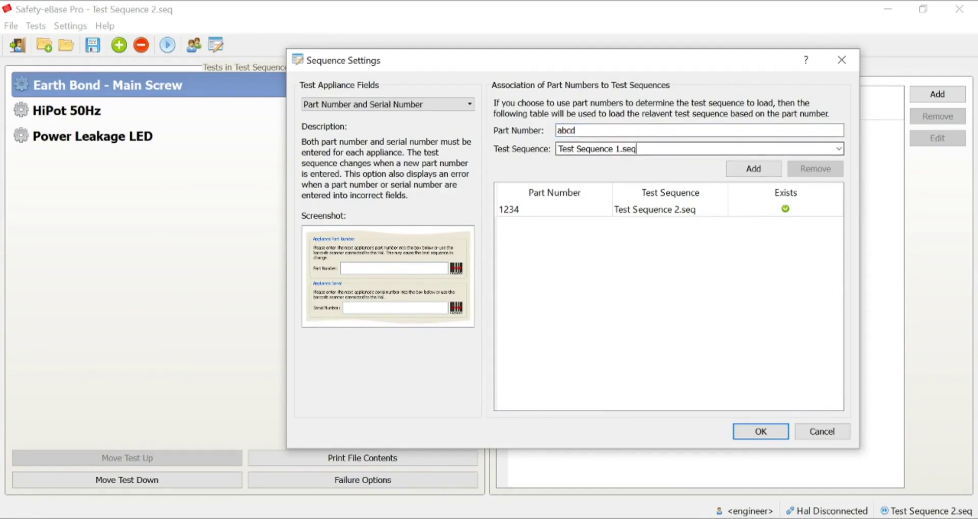
left_click(838, 149)
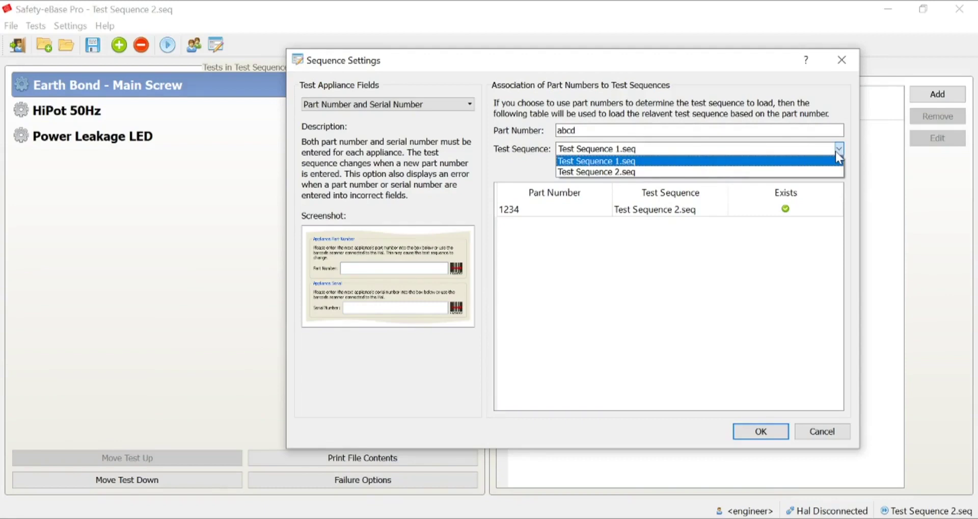
left_click(784, 160)
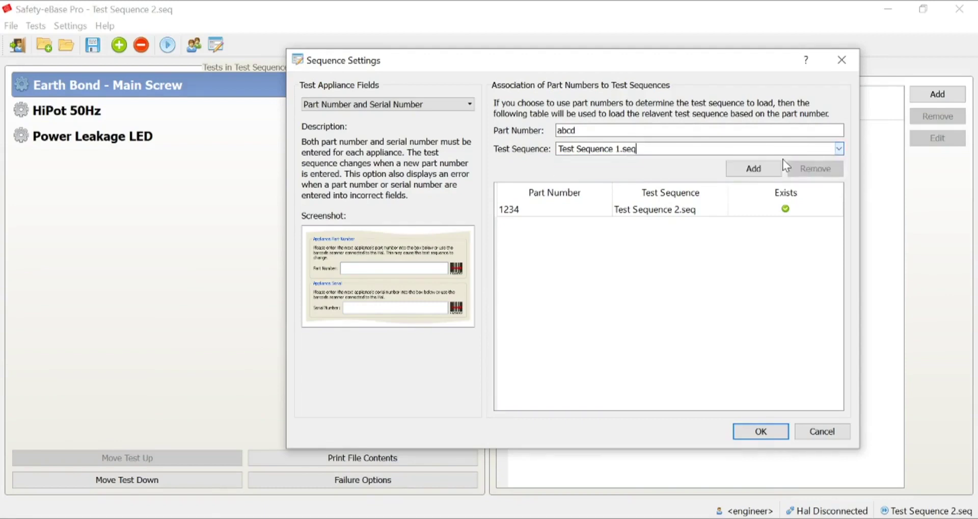
left_click(759, 170)
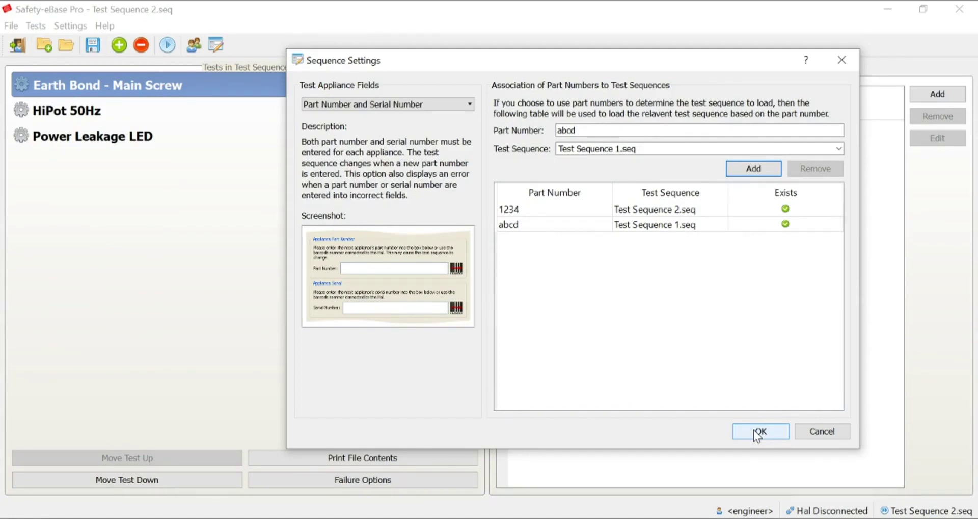
left_click(759, 432)
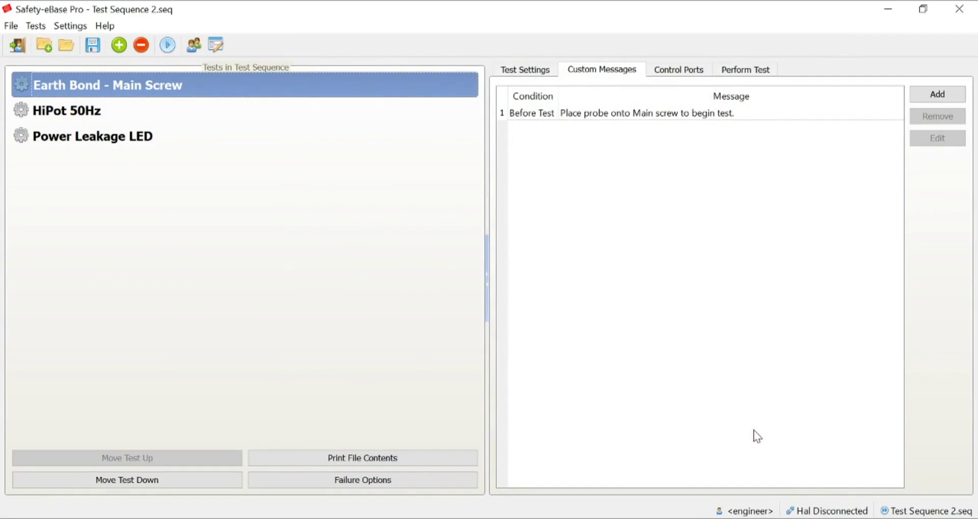
left_click(430, 485)
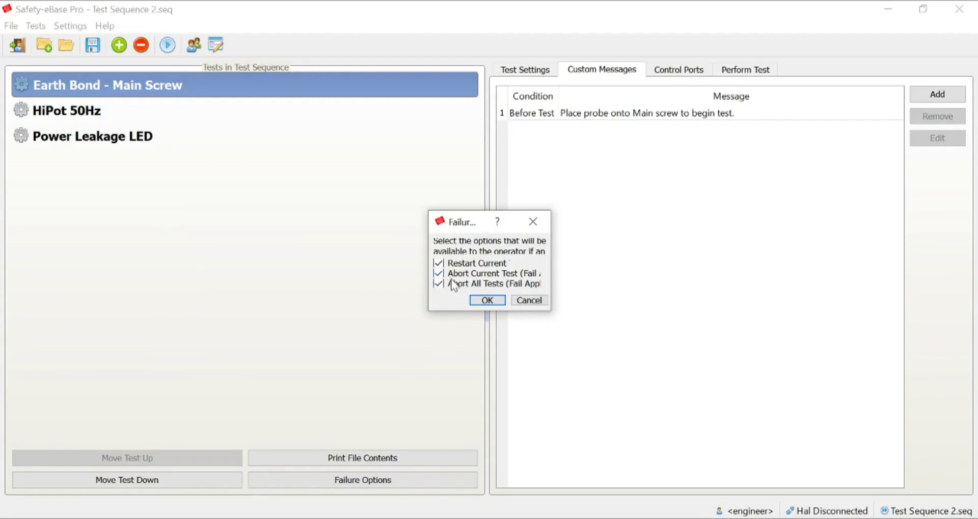
Accept Failure Options with Restart Current, Abort Current Test and Abort All Tests all ticked.
left_click(486, 300)
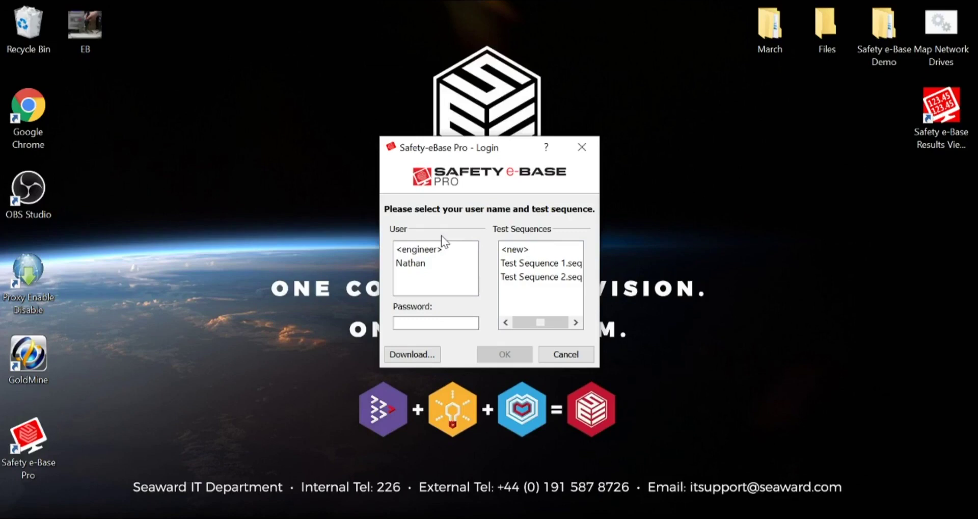
Log in as the engineer with the password, choosing <new> as the test sequence.
left_click(450, 250)
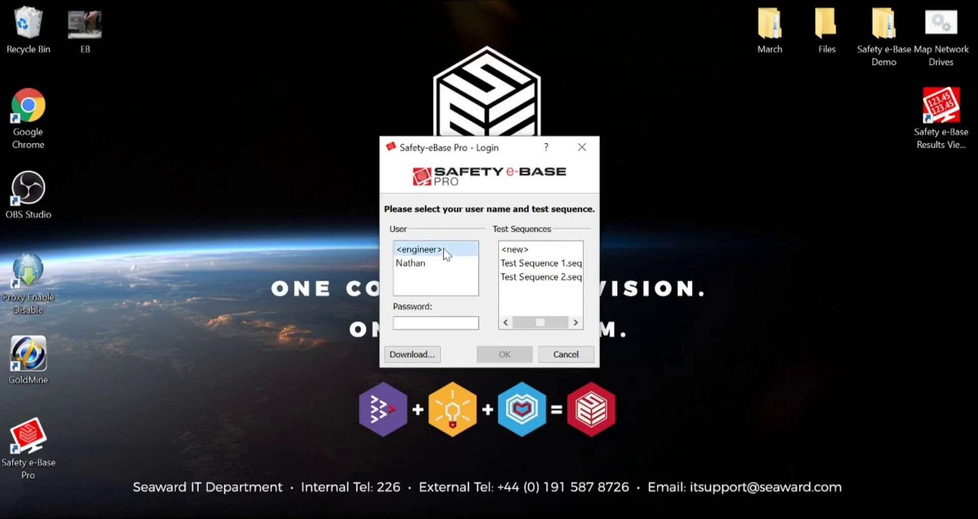
left_click(519, 249)
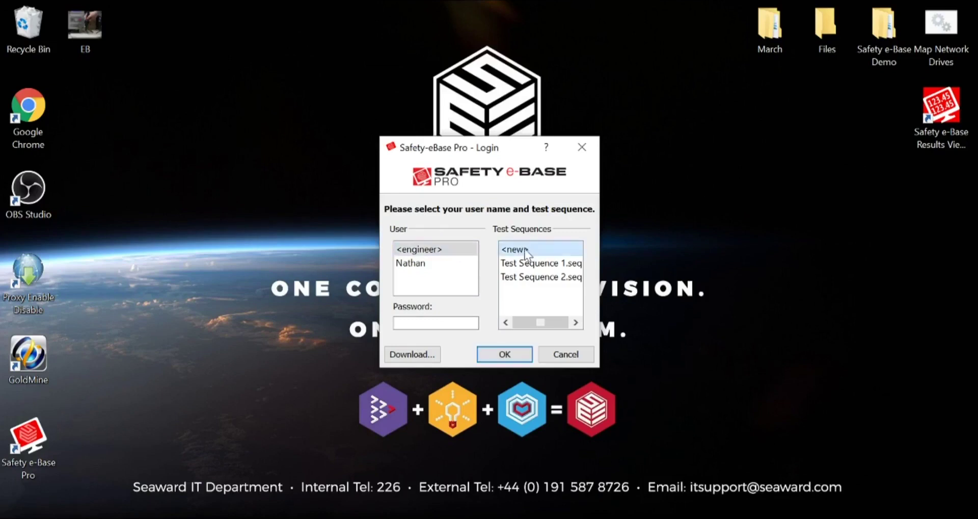
left_click(429, 322)
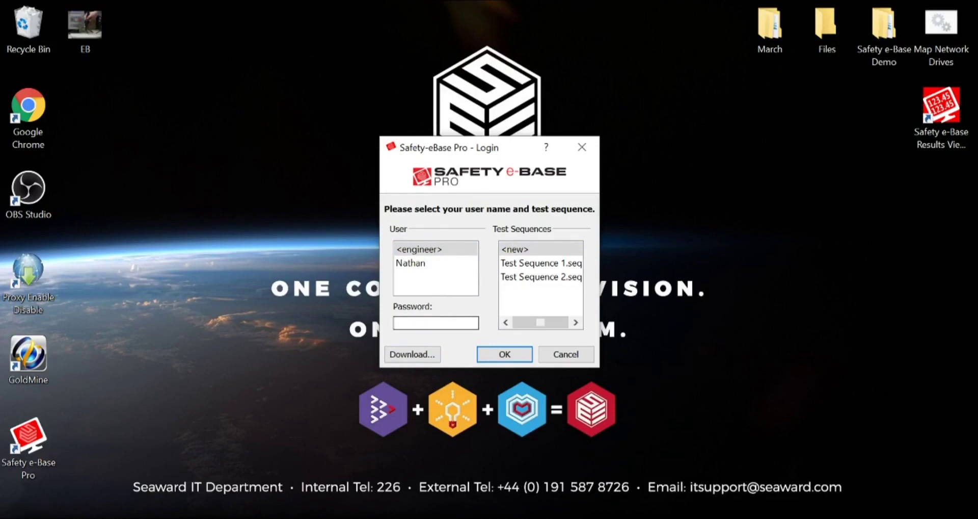
type("****")
left_click(519, 250)
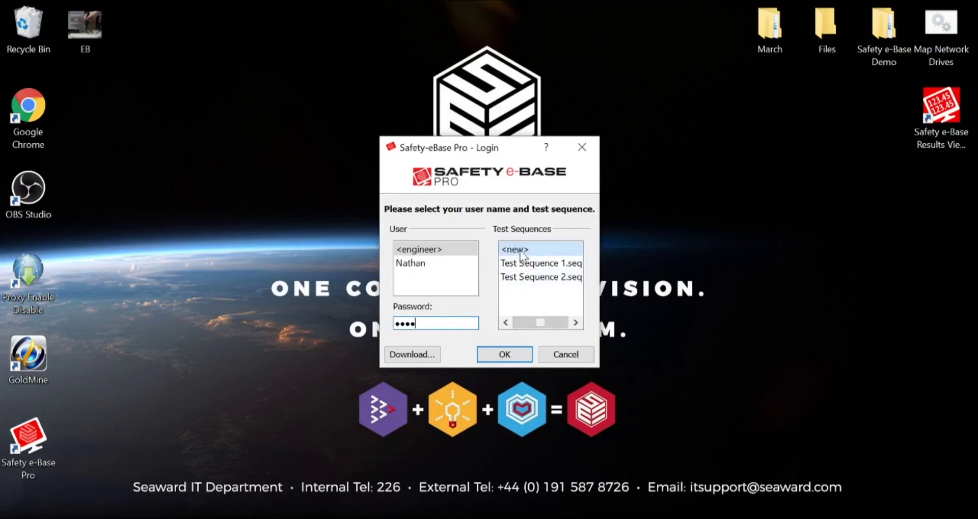
left_click(519, 355)
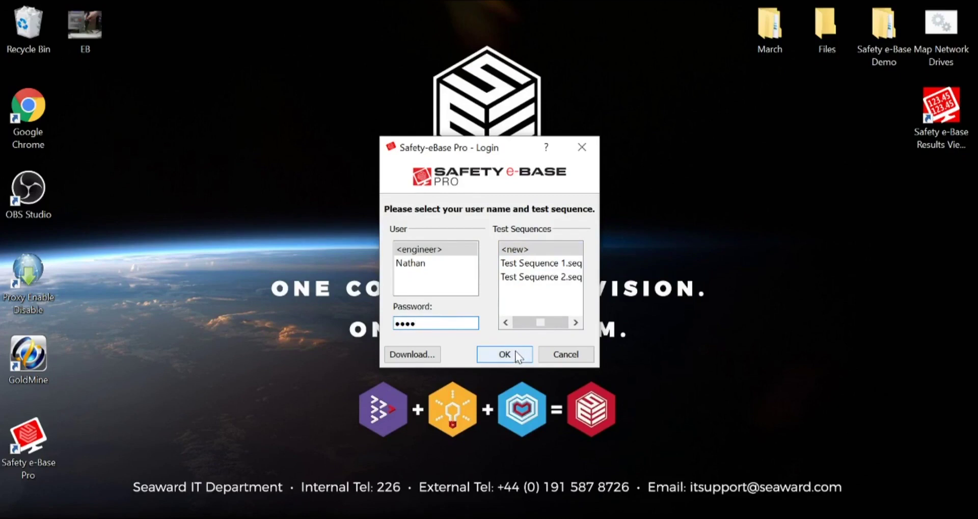
left_click(518, 355)
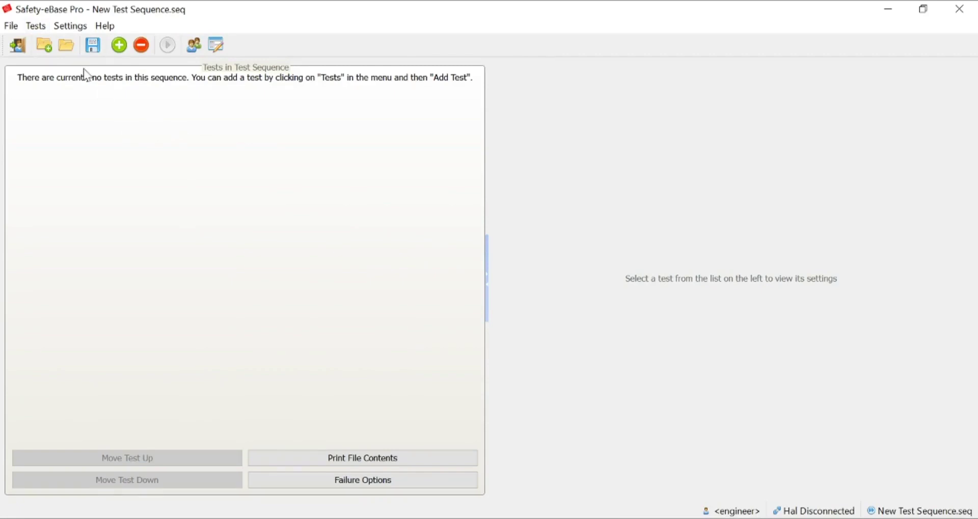
Show the Open Test Sequence dialog from the toolbar folder icon.
left_click(67, 46)
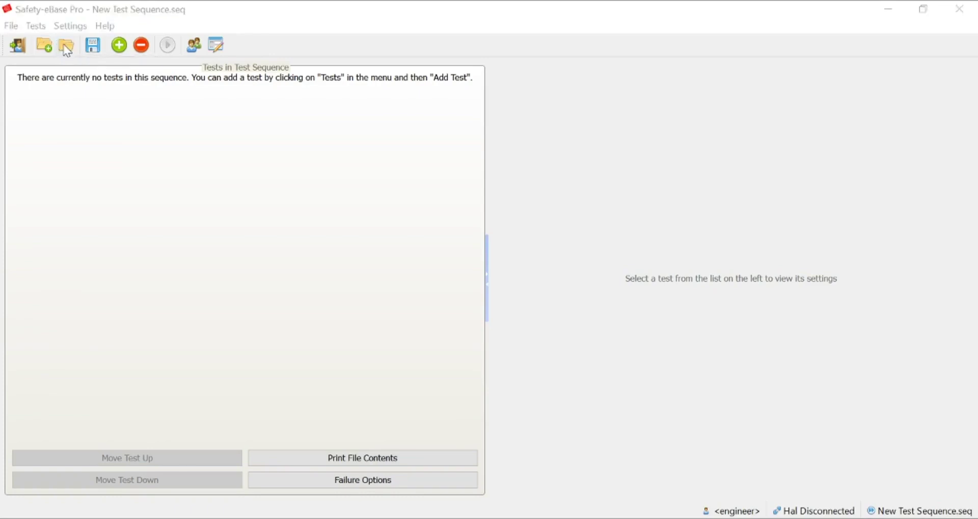
Open Test Sequence 2.seq from the file list.
left_click(220, 147)
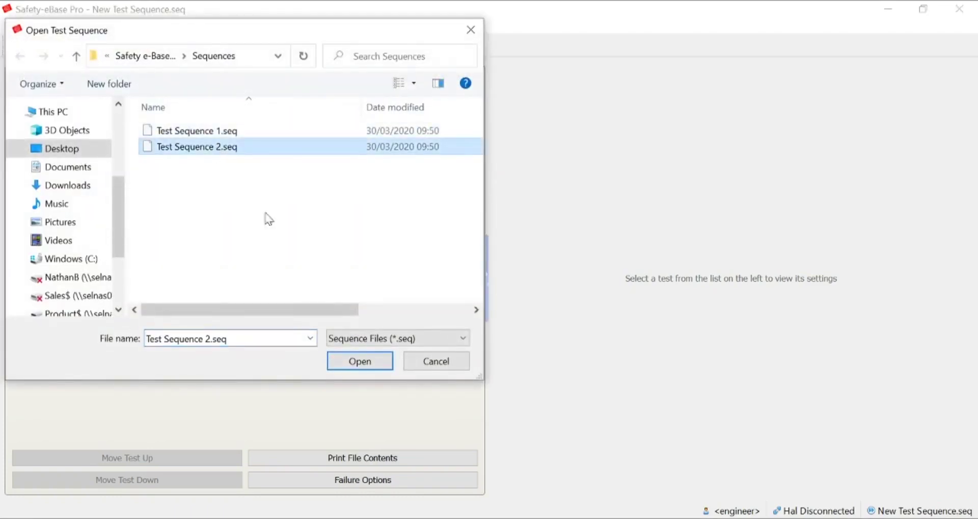
left_click(362, 370)
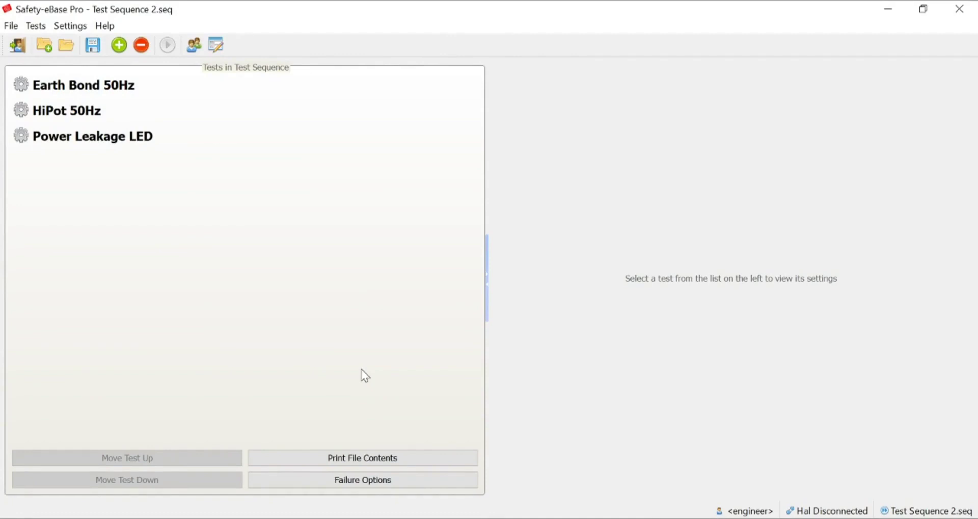
Check the Earth Bond 50Hz, HiPot 50Hz and Power Leakage LED settings, ending on Earth Bond 50Hz.
left_click(71, 90)
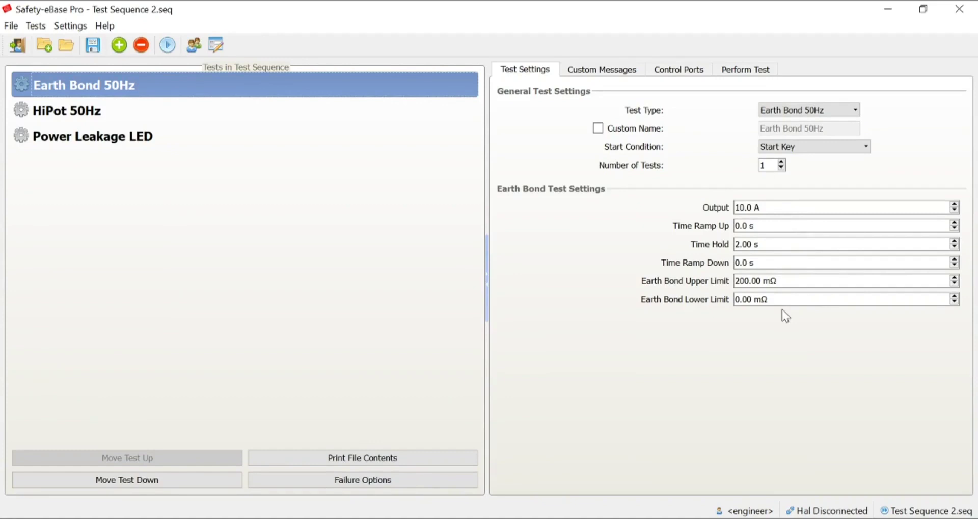
left_click(282, 117)
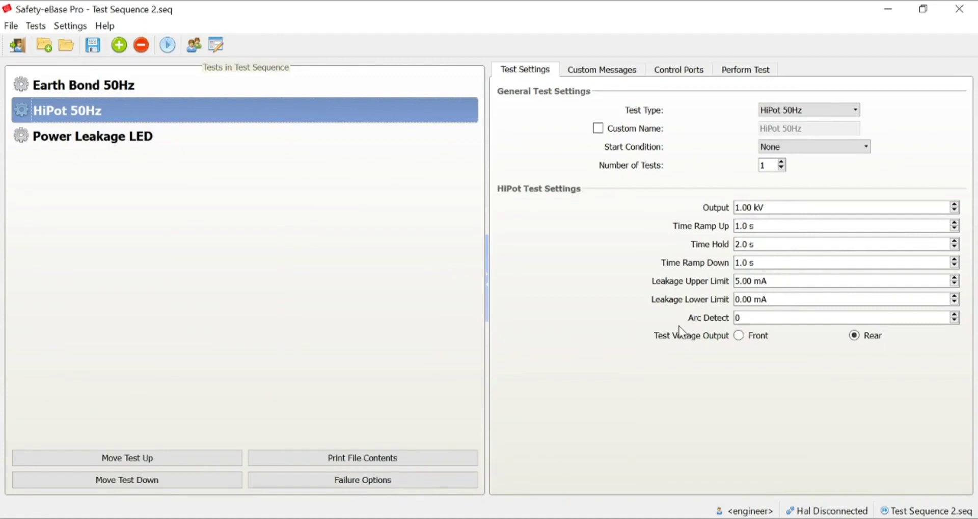
left_click(205, 138)
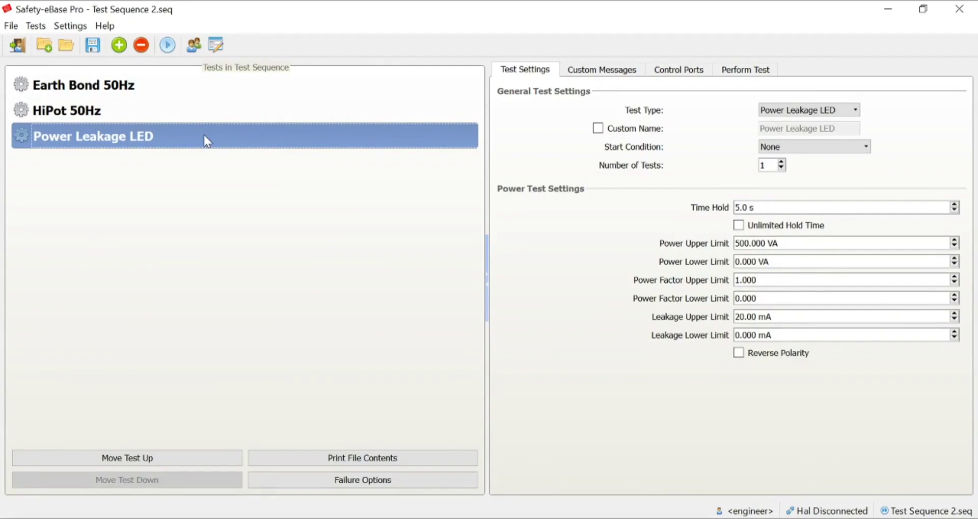
left_click(139, 94)
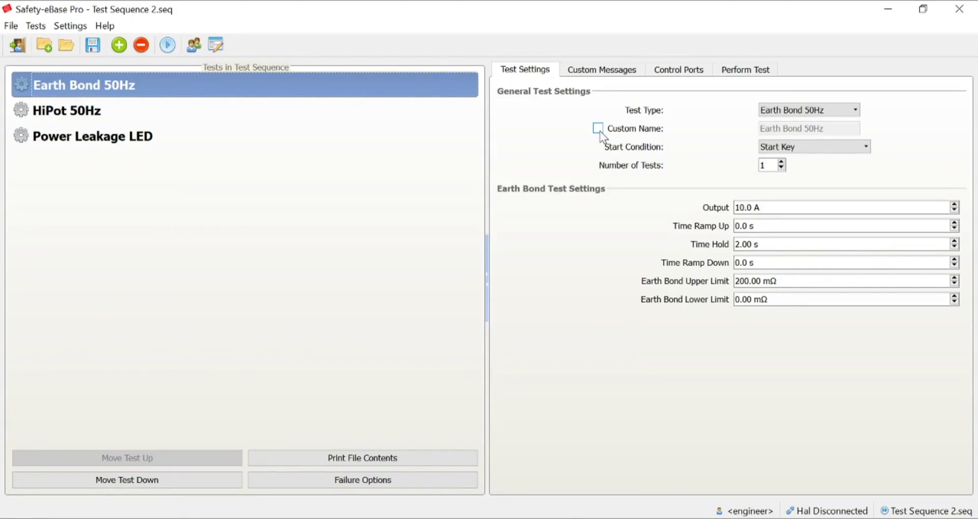
Give the Earth Bond test the custom name 'Earth Bond - Main Screw' and show its Custom Messages.
left_click(599, 130)
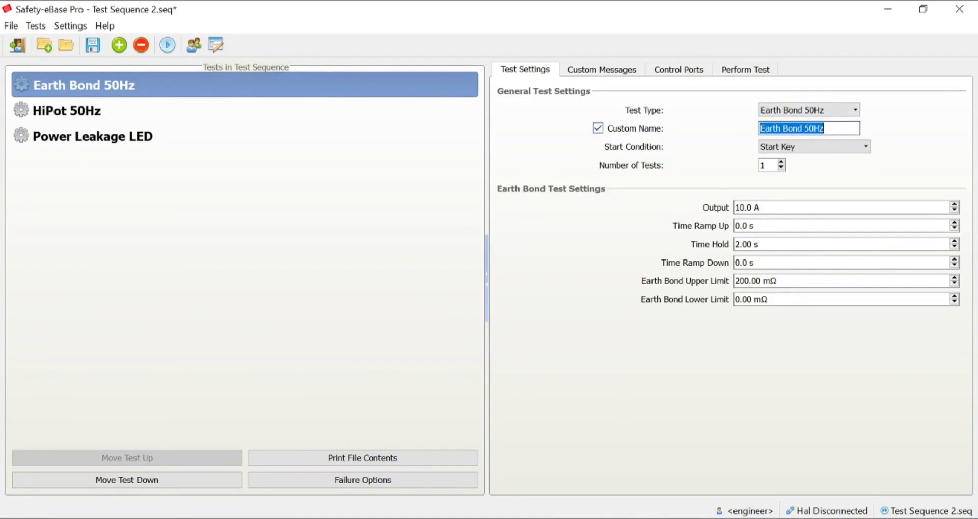
type("Eart")
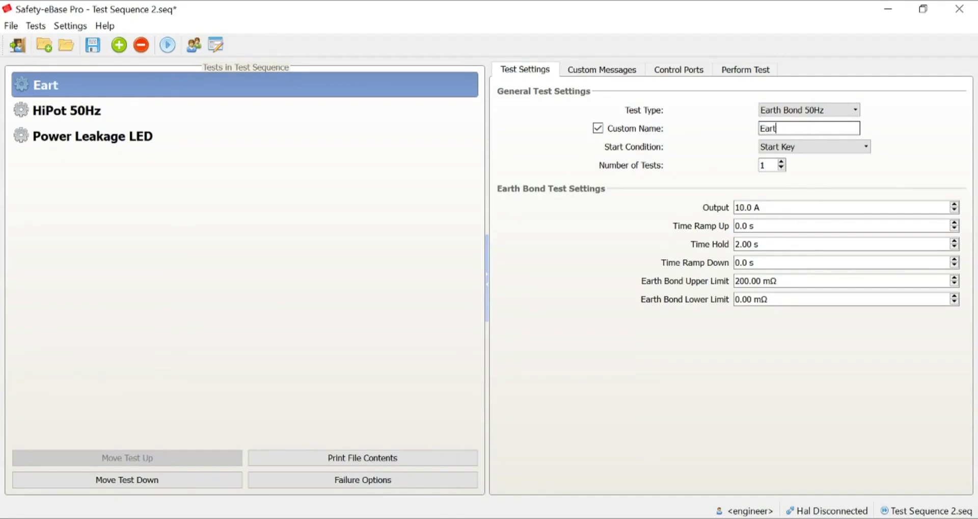
type("h Bond -")
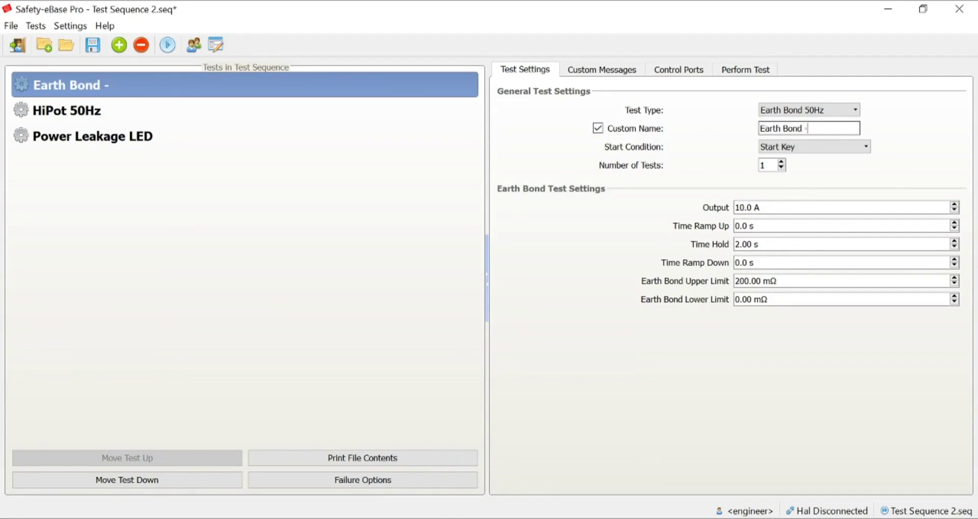
type(" Main Screw")
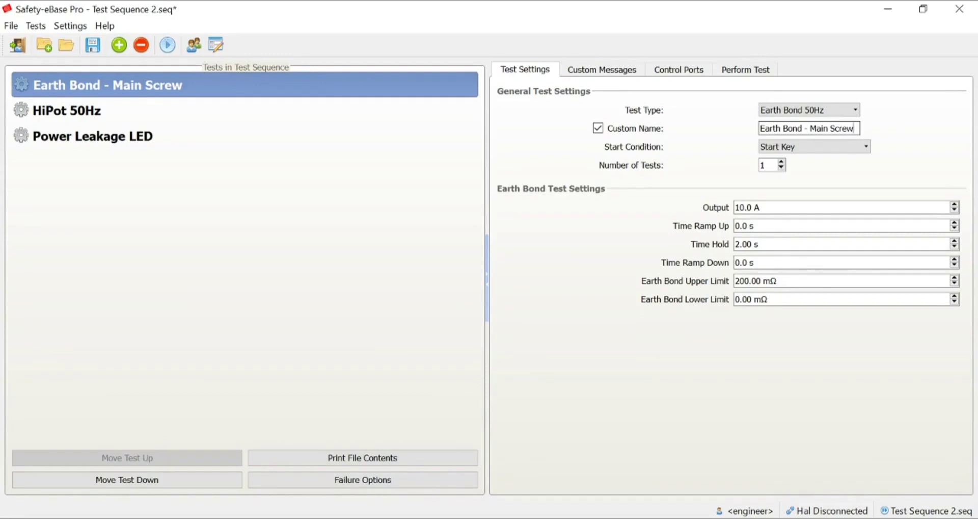
left_click(605, 75)
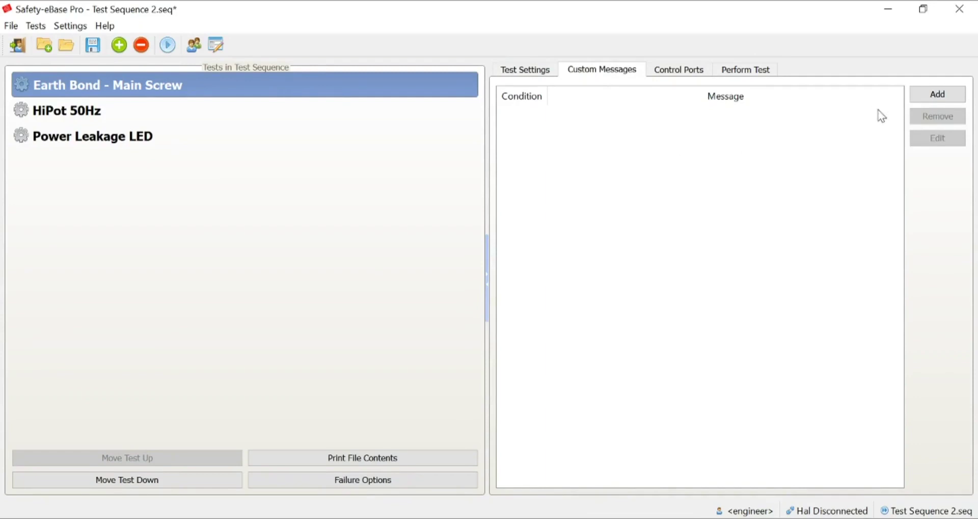
Add a new custom message to the Earth Bond - Main Screw test.
left_click(944, 99)
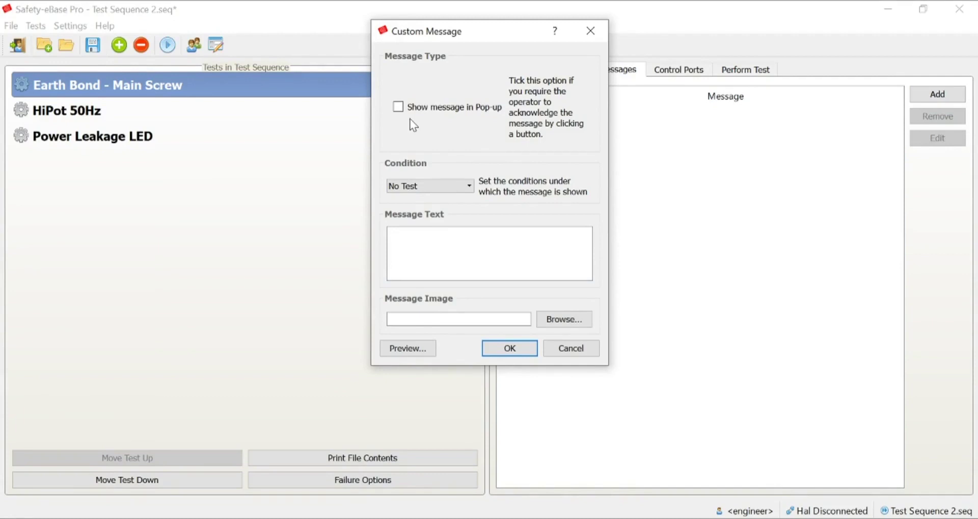
Set the message condition to Before Test with text 'Place probe onto Main screw to begin test.'.
left_click(469, 187)
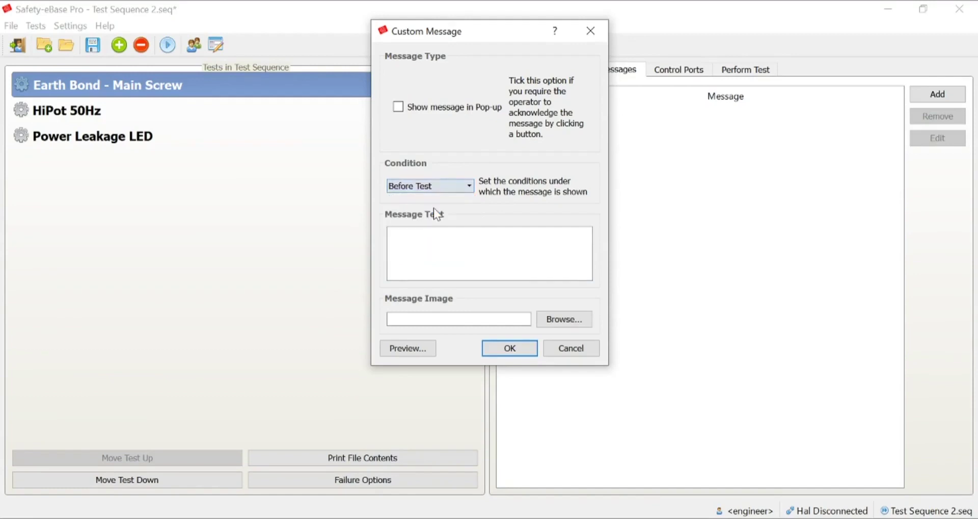
left_click(437, 232)
type("Place prob")
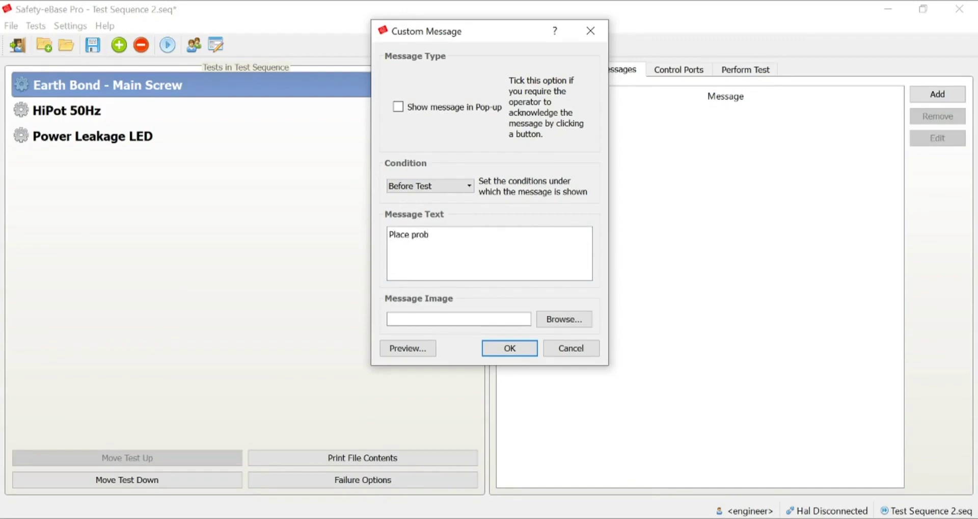
type("e onto Main screw to begin te")
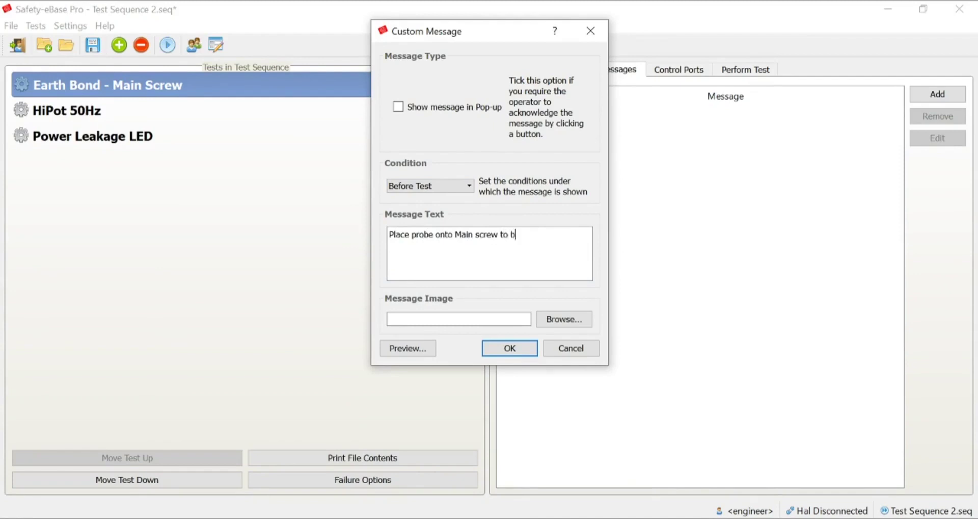
type("st.")
Attach the EB image from the Desktop to the message and confirm it.
left_click(549, 320)
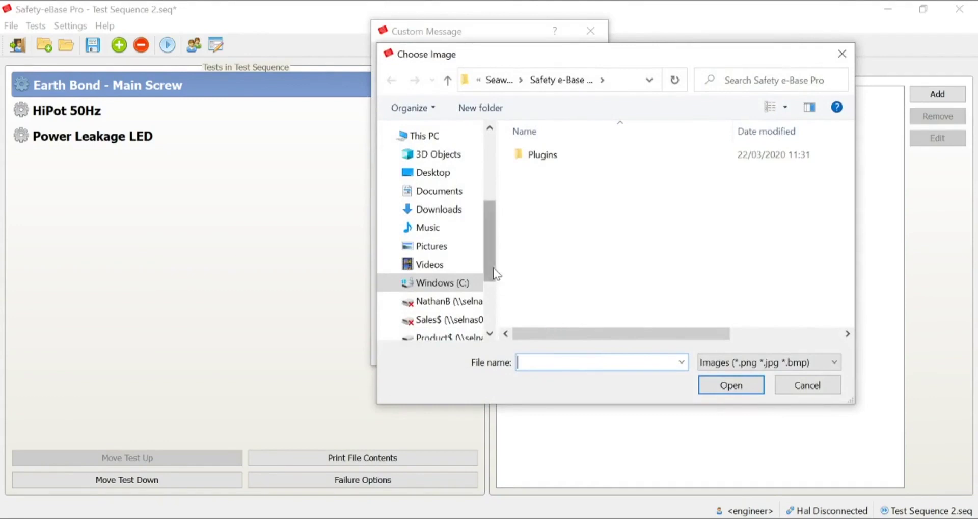
left_click_drag(493, 267, 481, 176)
left_click(438, 161)
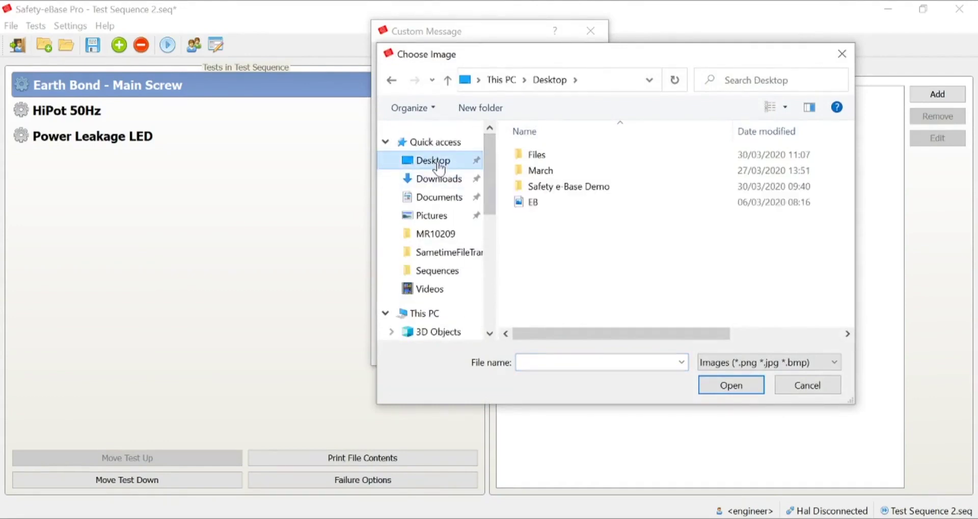
left_click(526, 204)
double_click(528, 204)
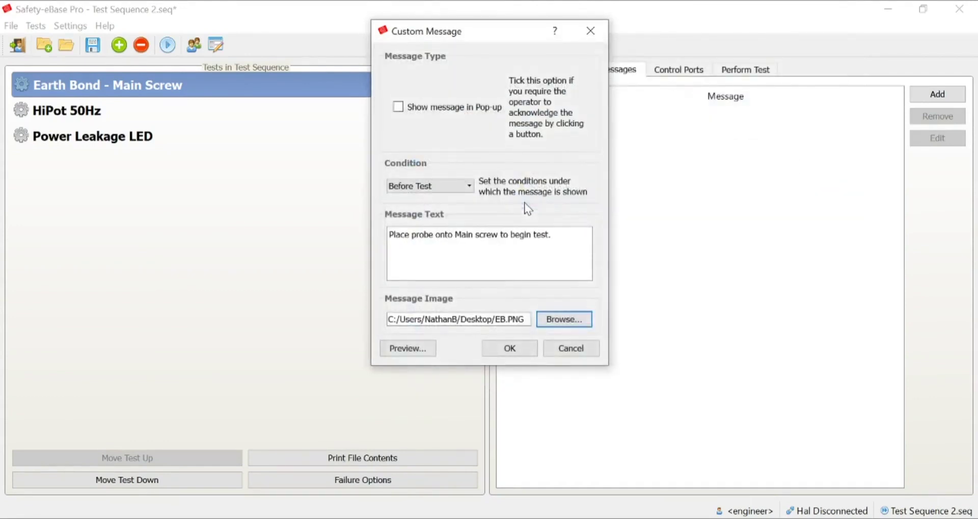
left_click(509, 351)
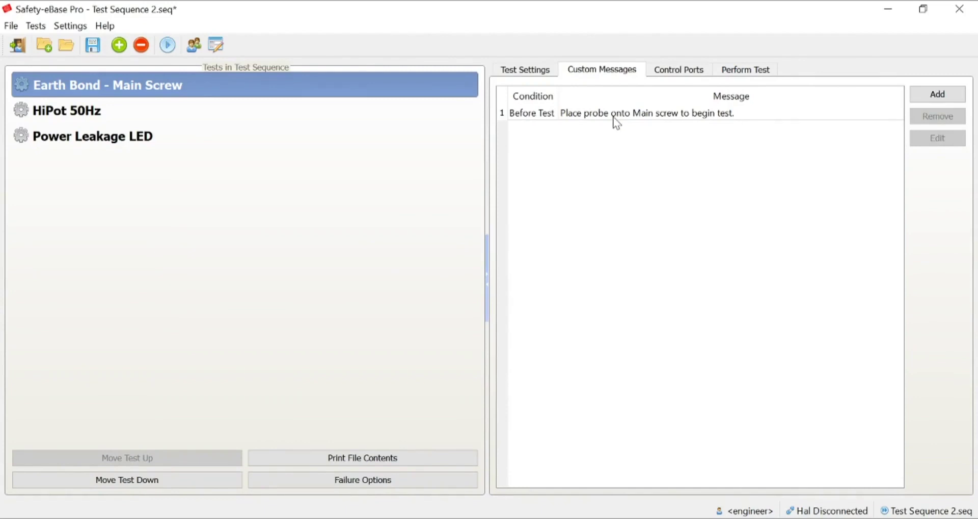
Save the sequence, overwriting the existing Test Sequence 2 file.
left_click(93, 46)
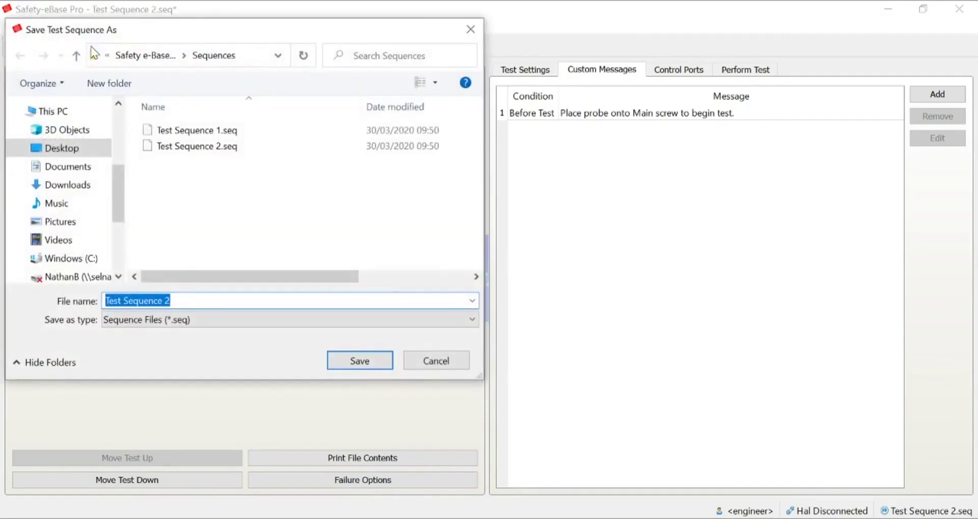
left_click(365, 360)
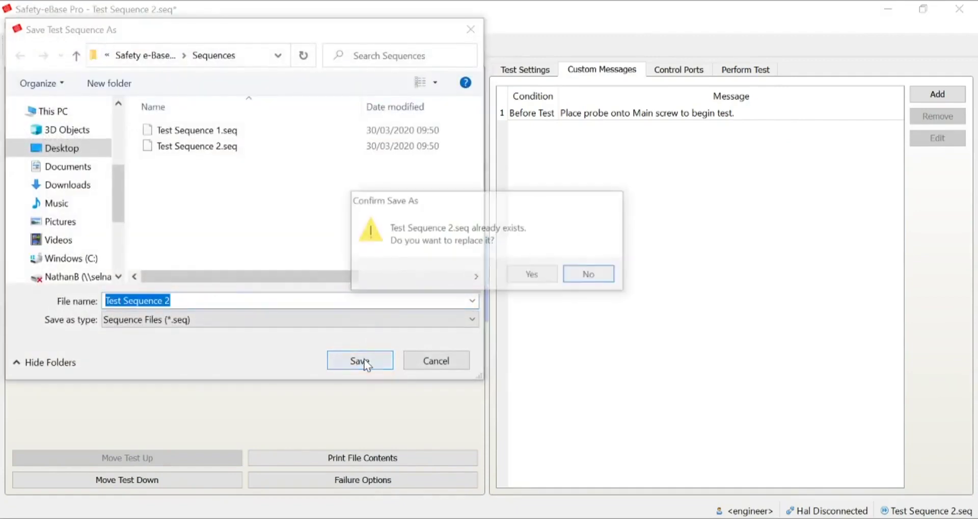
left_click(519, 276)
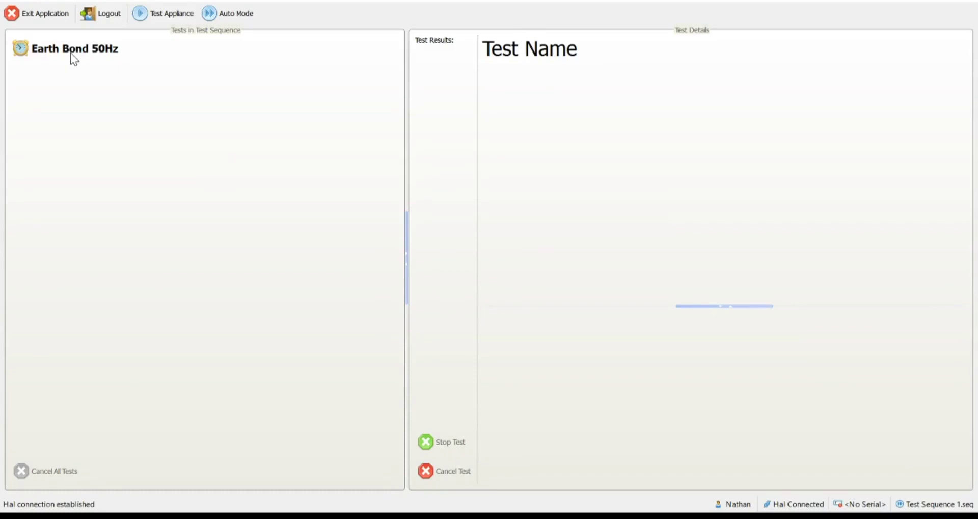
Start a new appliance test with part number 1234 and serial number vbt764.
left_click(148, 17)
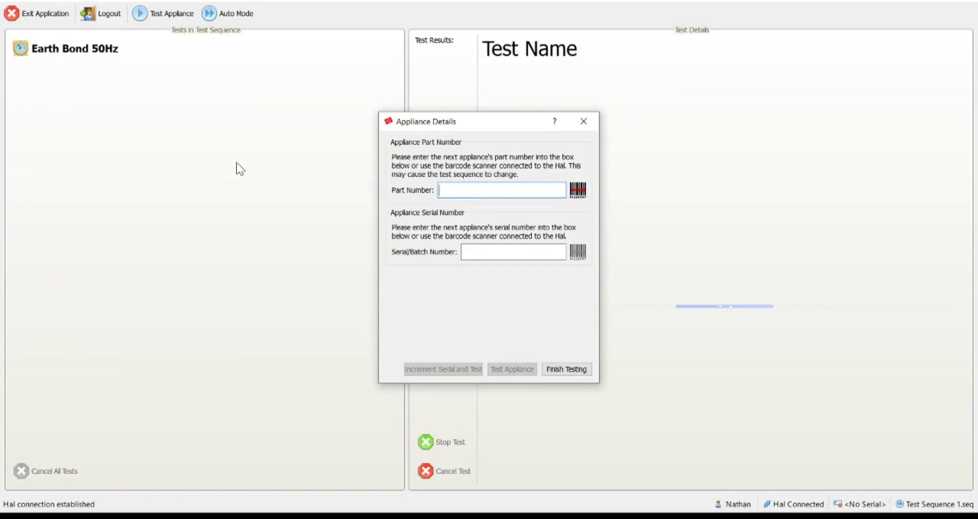
type("1234")
key("Tab")
type("v")
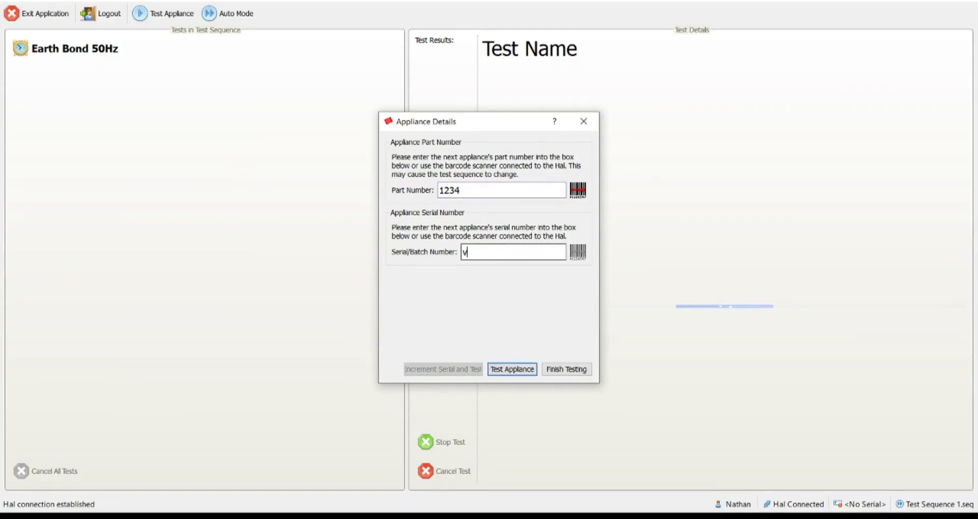
type("bt764")
Run Test Sequence 2 on appliance 1234 from the Appliance Details dialog.
left_click(504, 371)
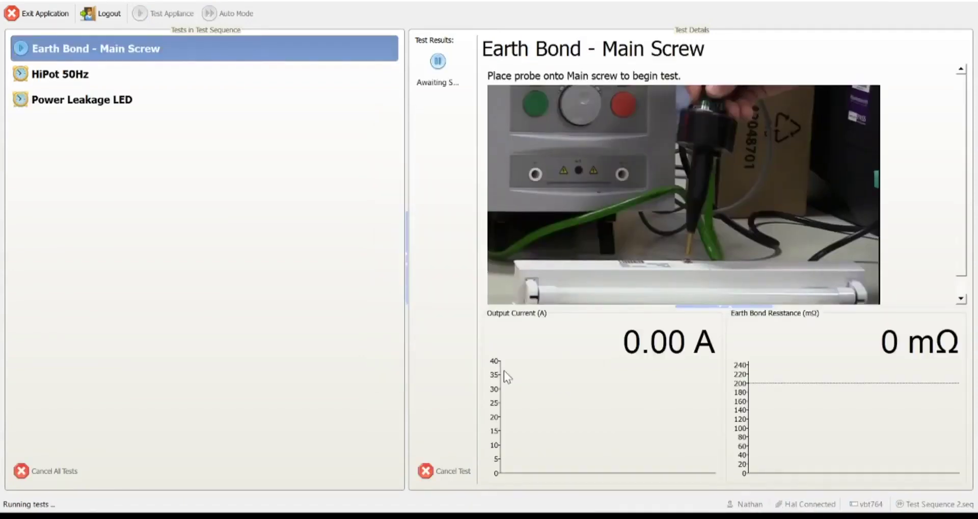